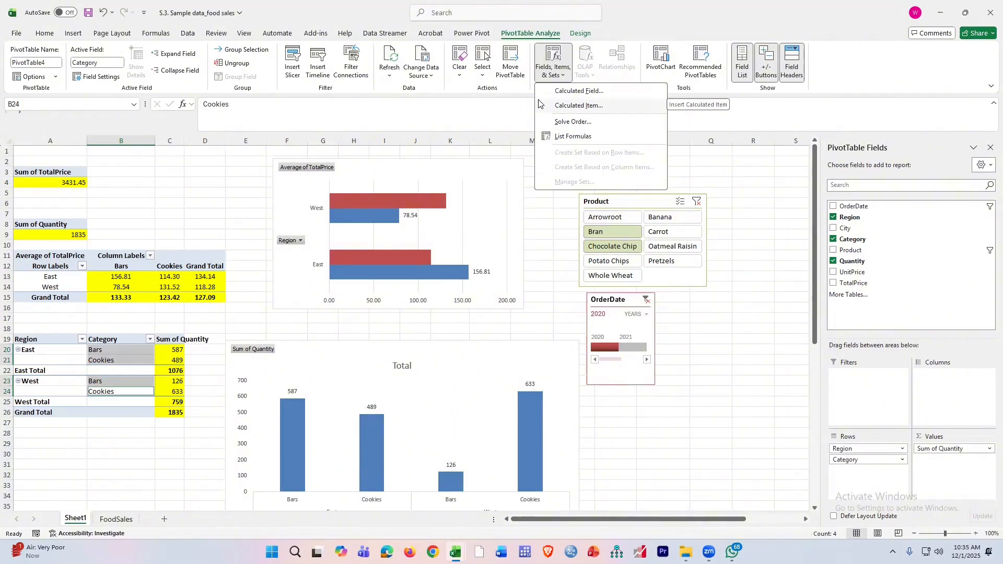
Step: Add a calculated field named Tax 5% to the pivot table with the formula TotalPrice*5%
click(575, 91)
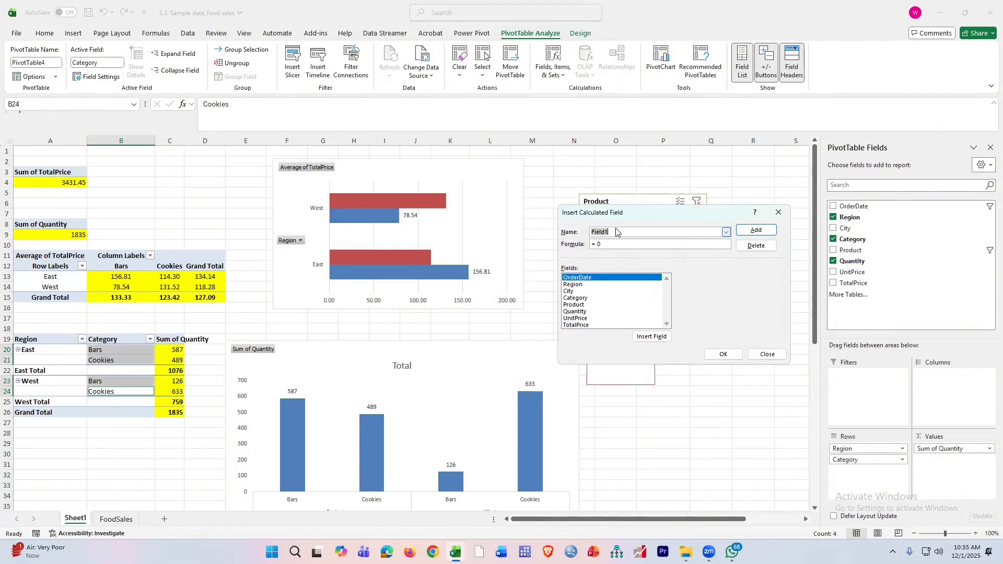
text(Tax 5%)
click(600, 325)
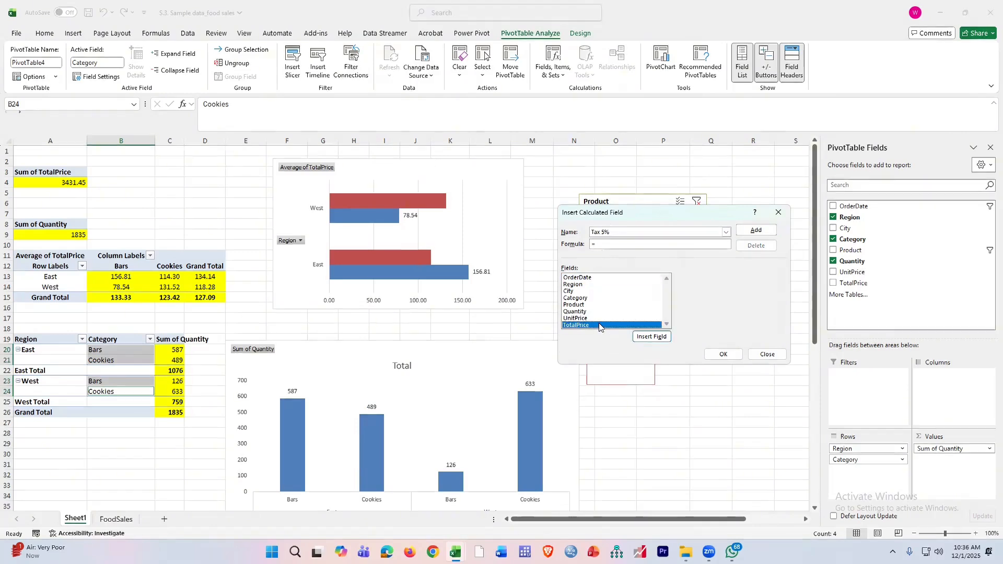
double_click(600, 326)
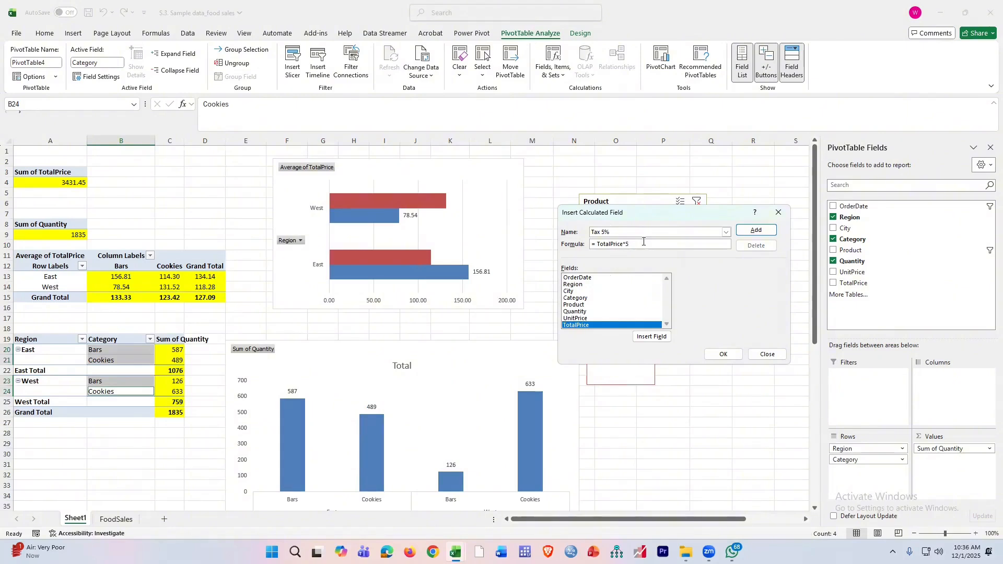
text(*5%)
click(753, 231)
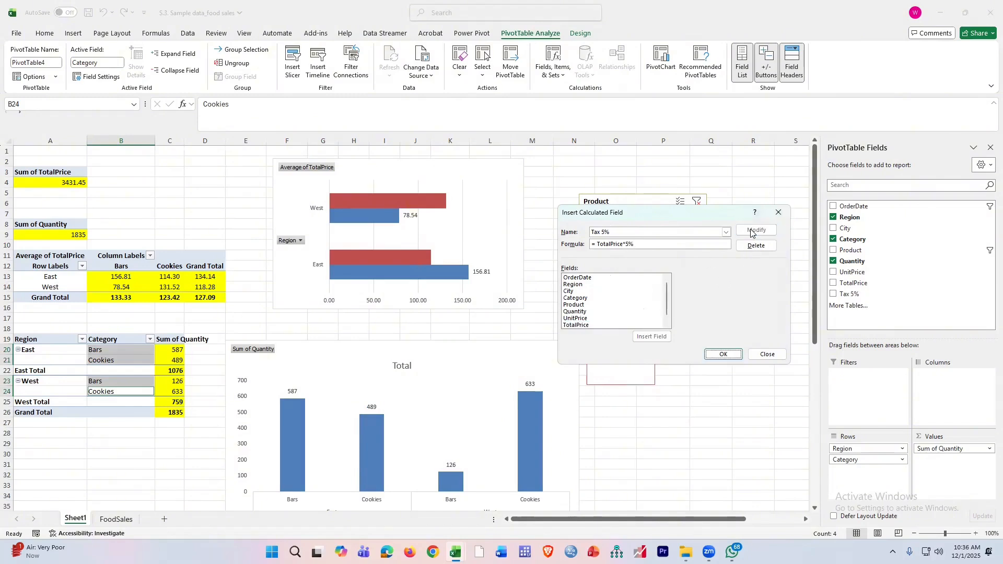
click(724, 354)
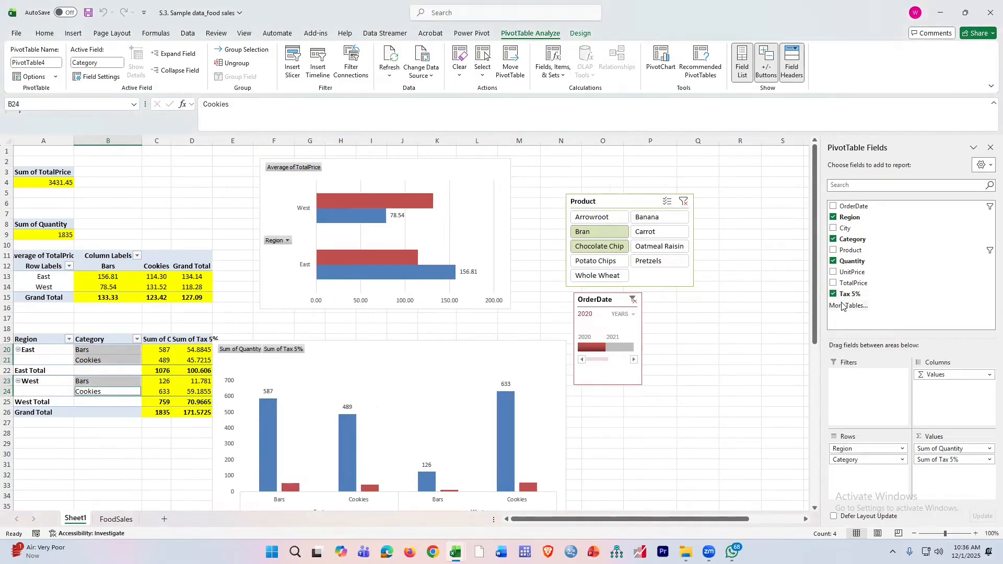
Step: Widen columns C and D to fit the pivot table's value headings, and move the Sum of Quantity chart clear of the table
drag(212, 141, 239, 141)
drag(346, 359, 462, 396)
click(201, 350)
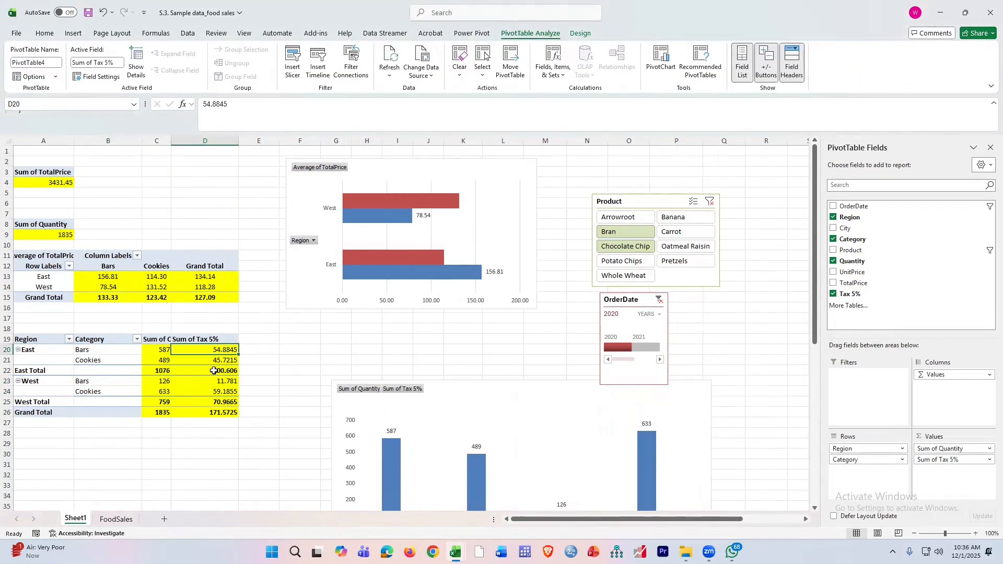
click(191, 365)
drag(171, 142, 194, 142)
click(183, 350)
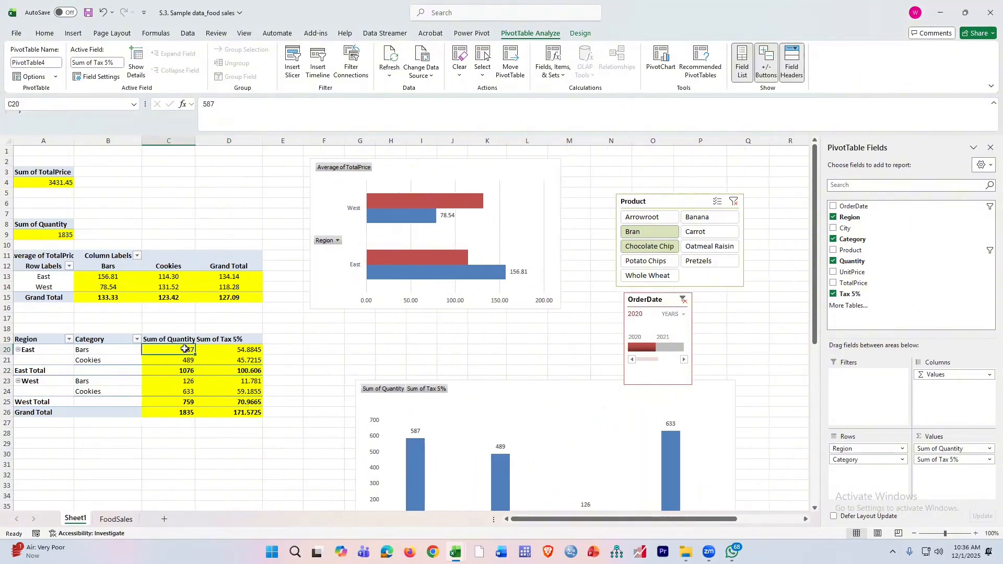
Step: Replace Quantity with TotalPrice in the pivot table's values and place Sum of Tax 5% after Sum of TotalPrice
click(833, 261)
click(834, 283)
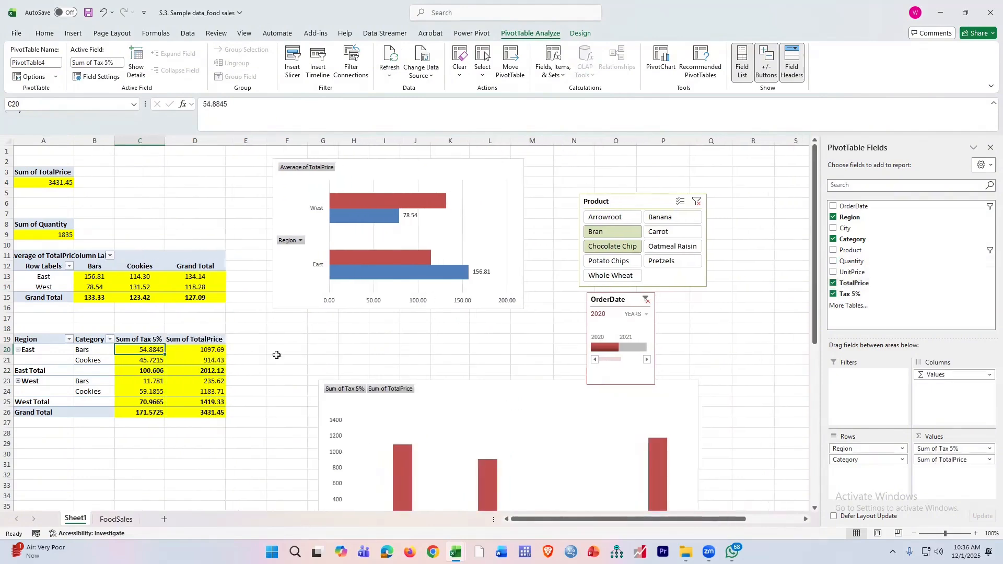
drag(226, 141, 257, 141)
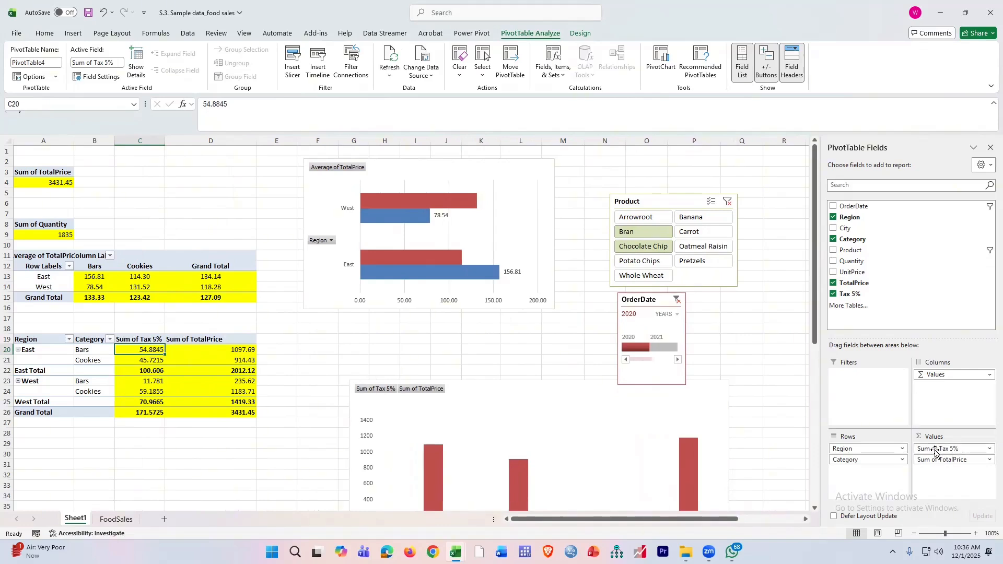
drag(935, 453, 941, 474)
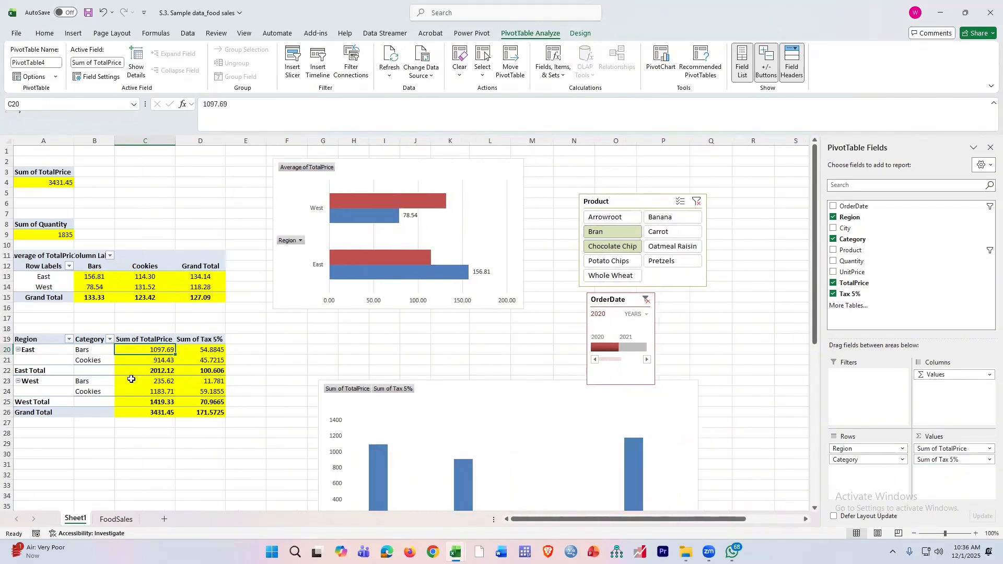
Step: Compare the East Bars total price with its tax amount, and check the source columns on the FoodSales sheet
click(202, 350)
click(152, 352)
click(207, 349)
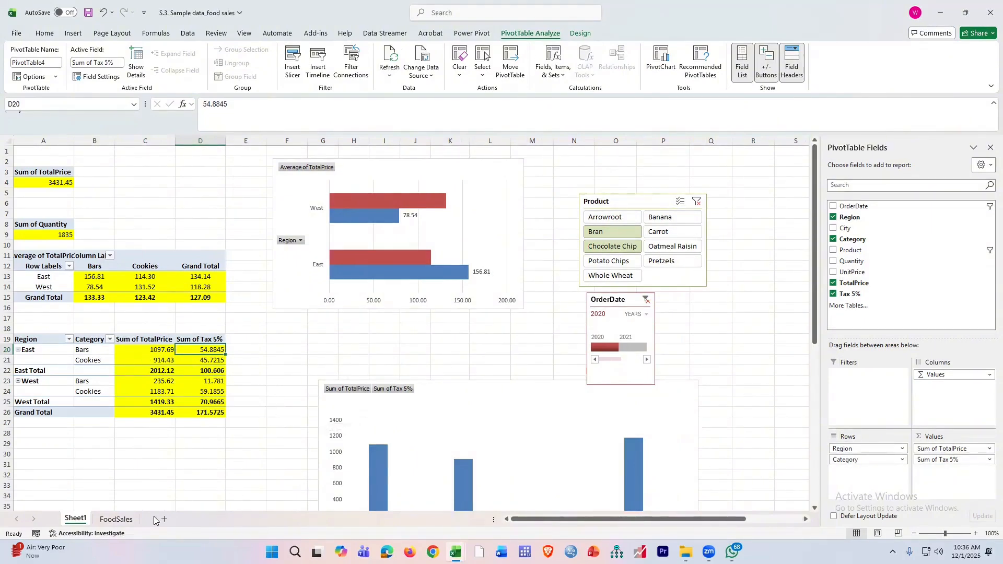
click(116, 519)
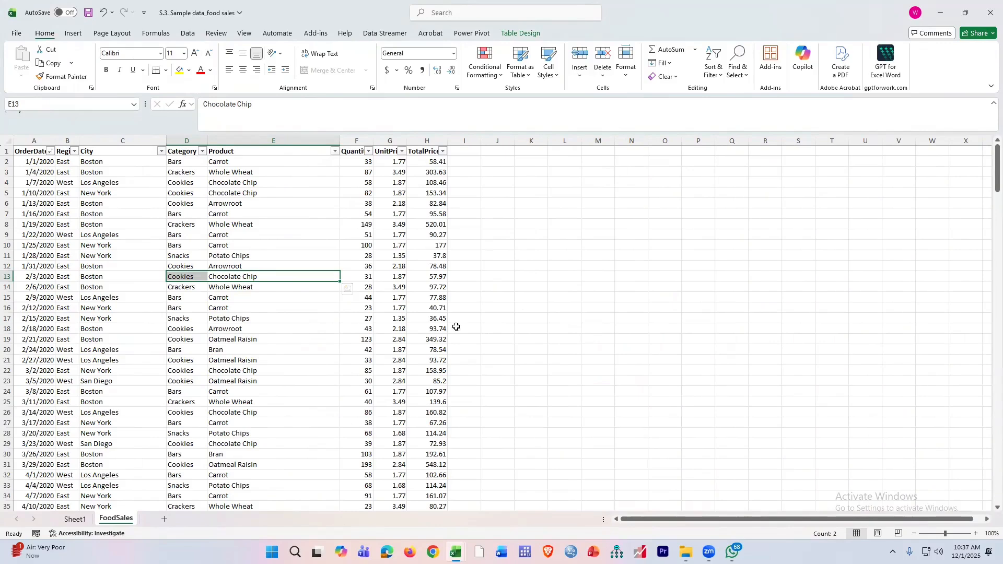
click(75, 519)
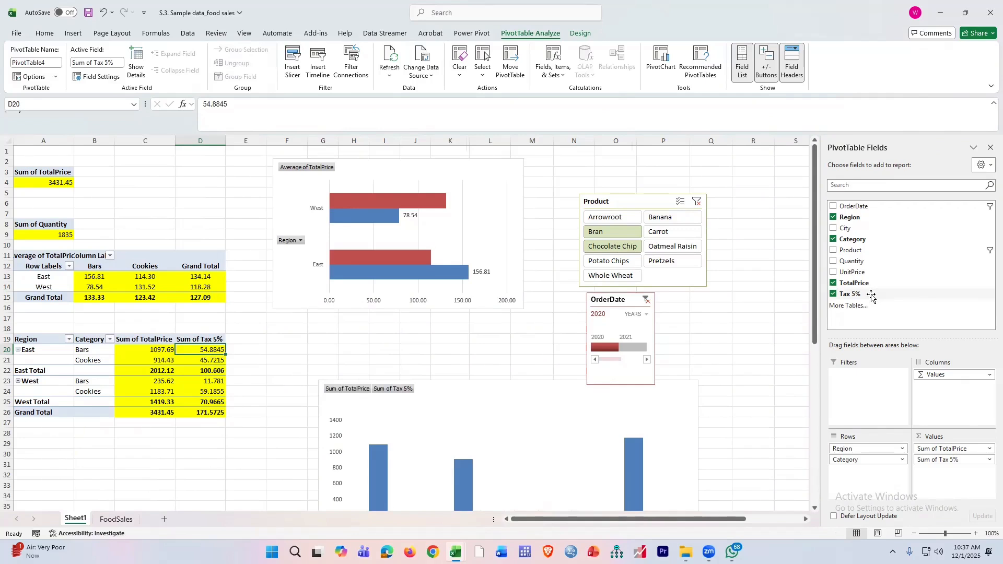
Step: Add a calculated field named Unit Price 2 to the pivot table with the formula TotalPrice/Quantity
click(554, 65)
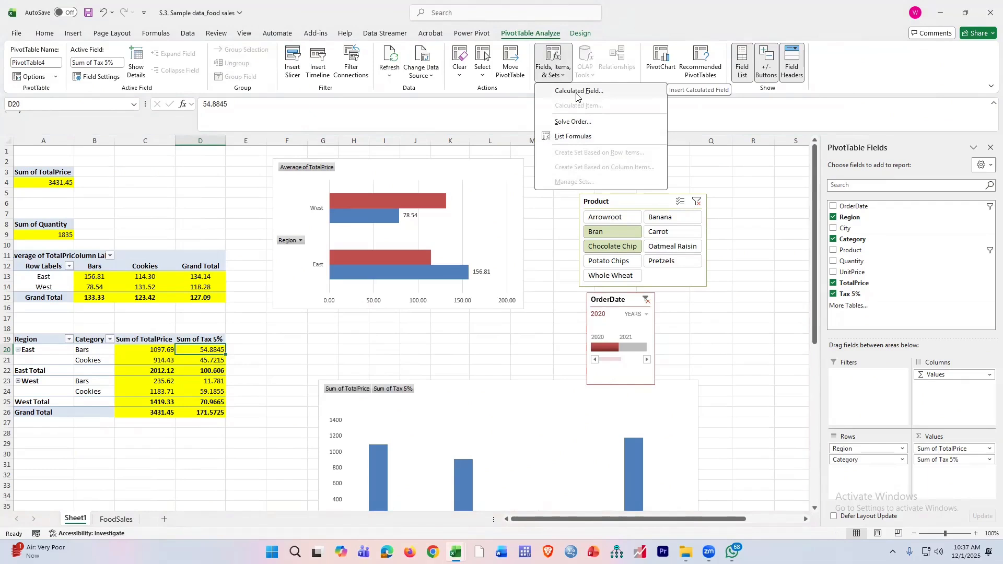
click(577, 92)
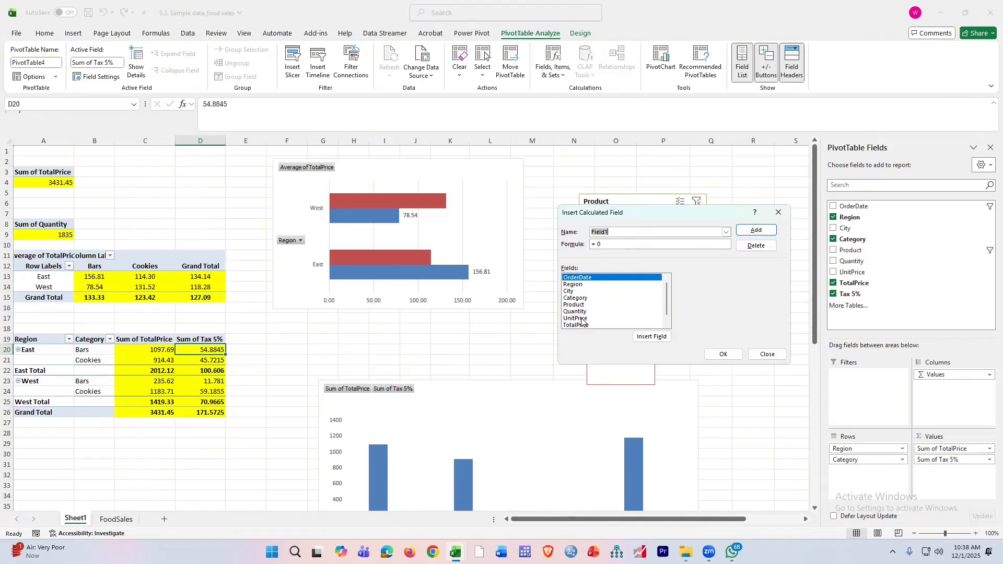
text(Unit Price)
key(BackSpace)
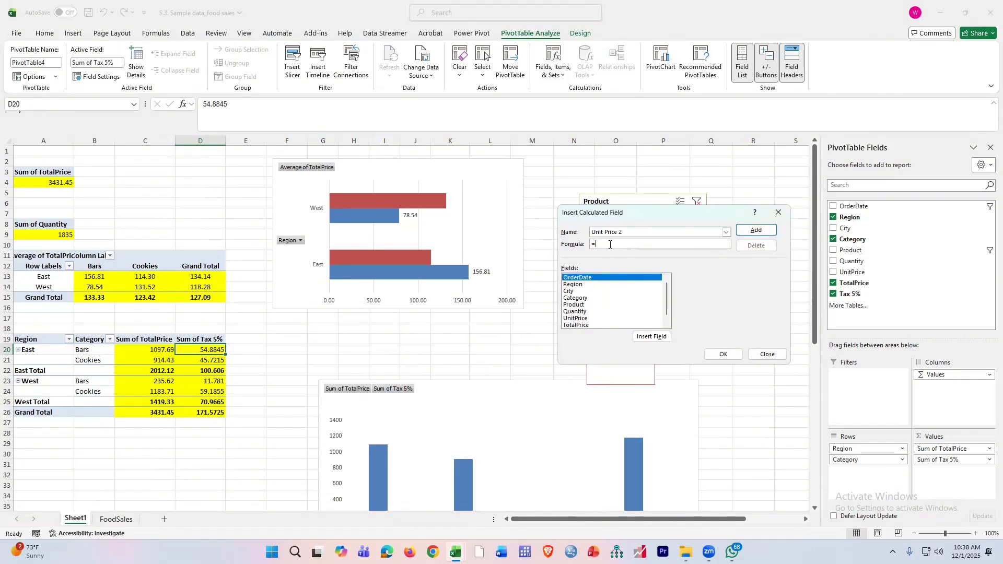
click(574, 325)
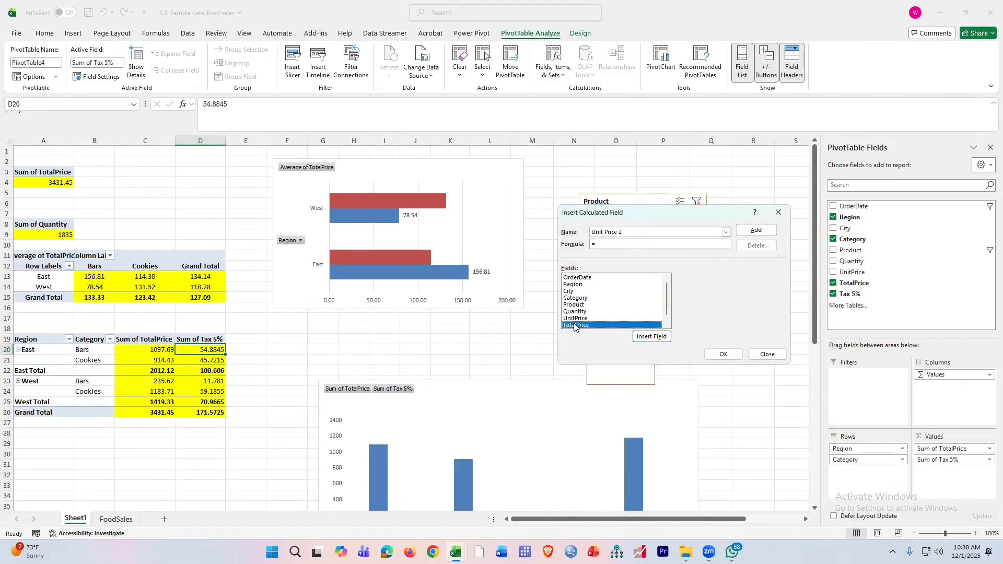
double_click(574, 326)
text(/)
double_click(582, 312)
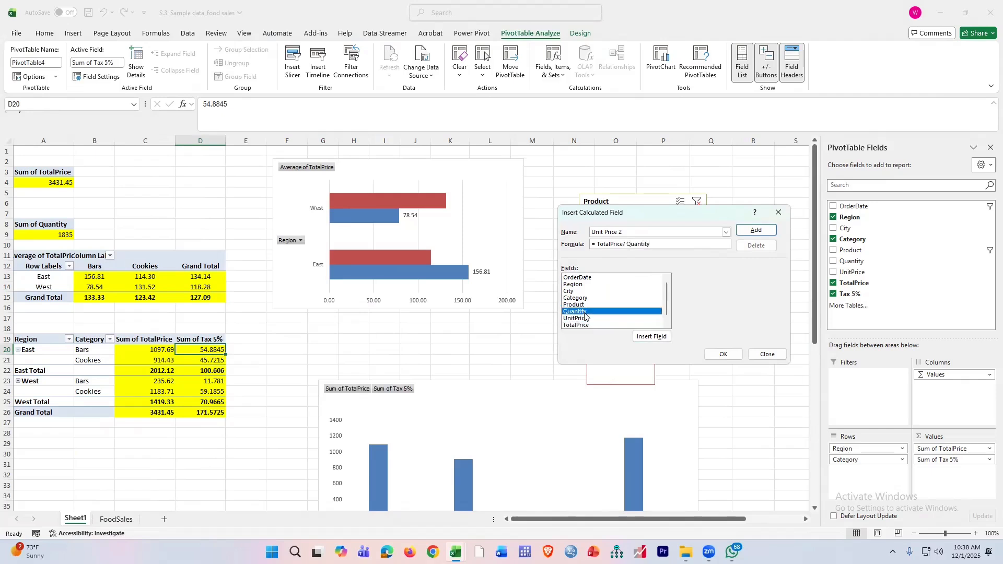
click(723, 354)
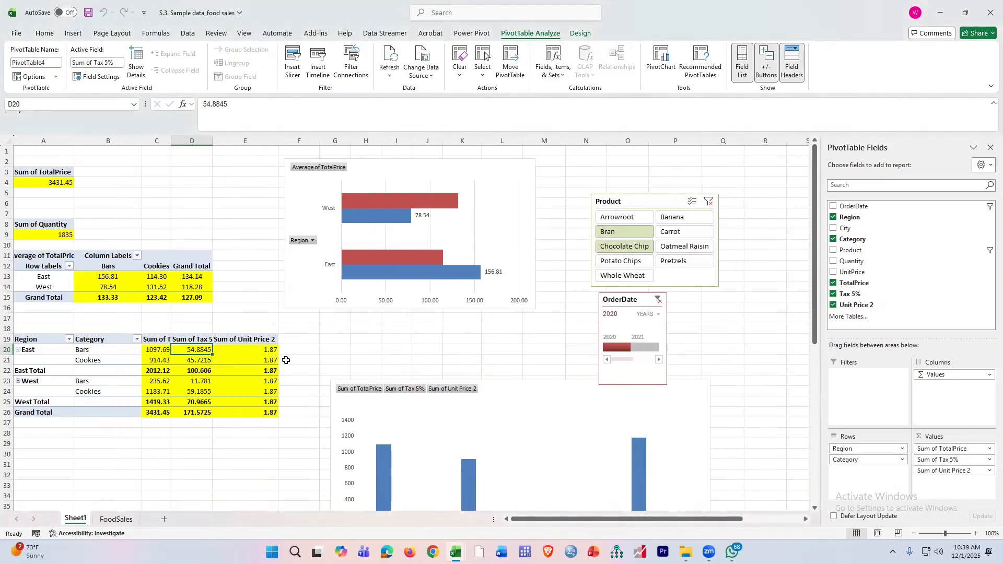
Step: Add the original UnitPrice field to the pivot table's values and summarize it by Average
click(834, 272)
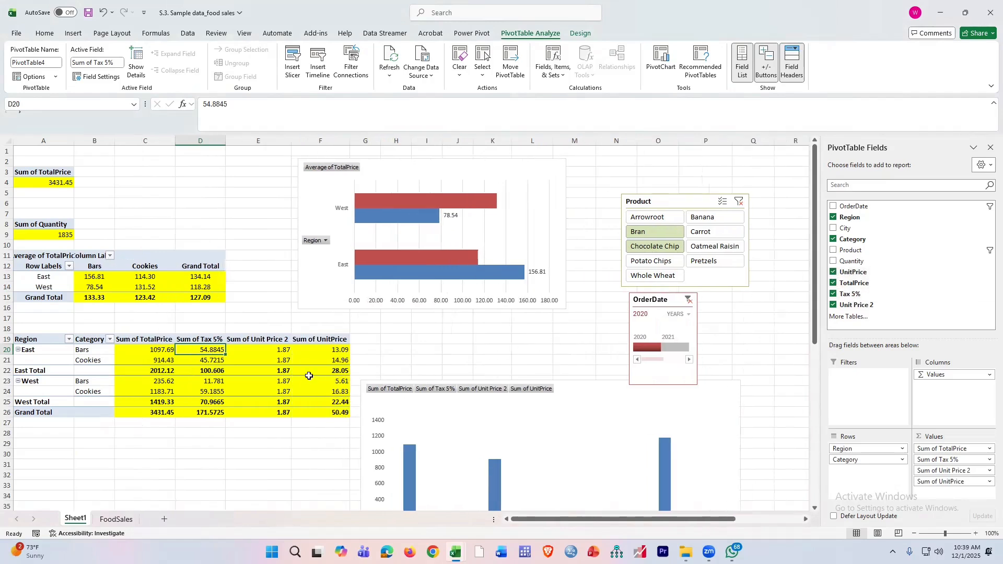
click(283, 361)
click(265, 350)
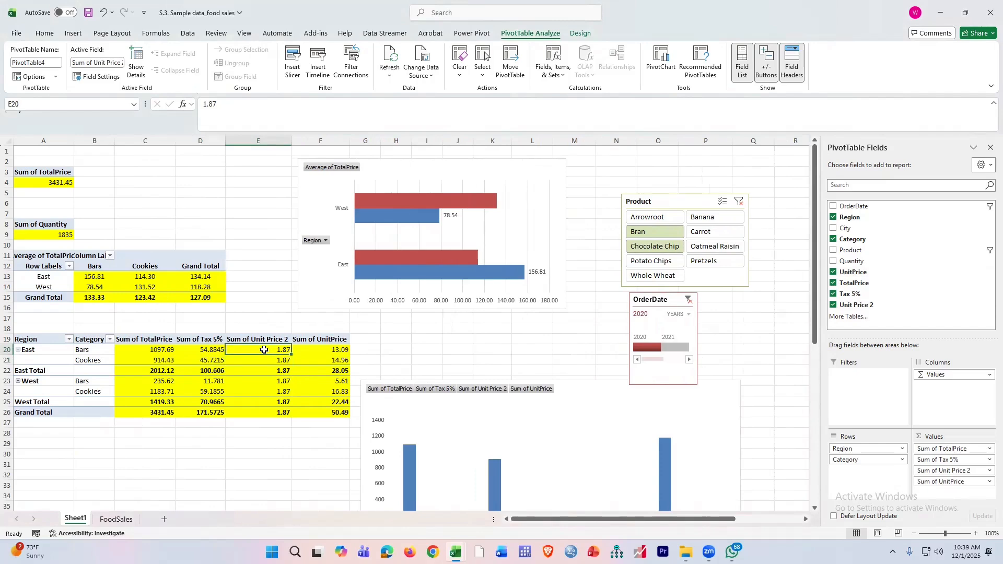
click(317, 347)
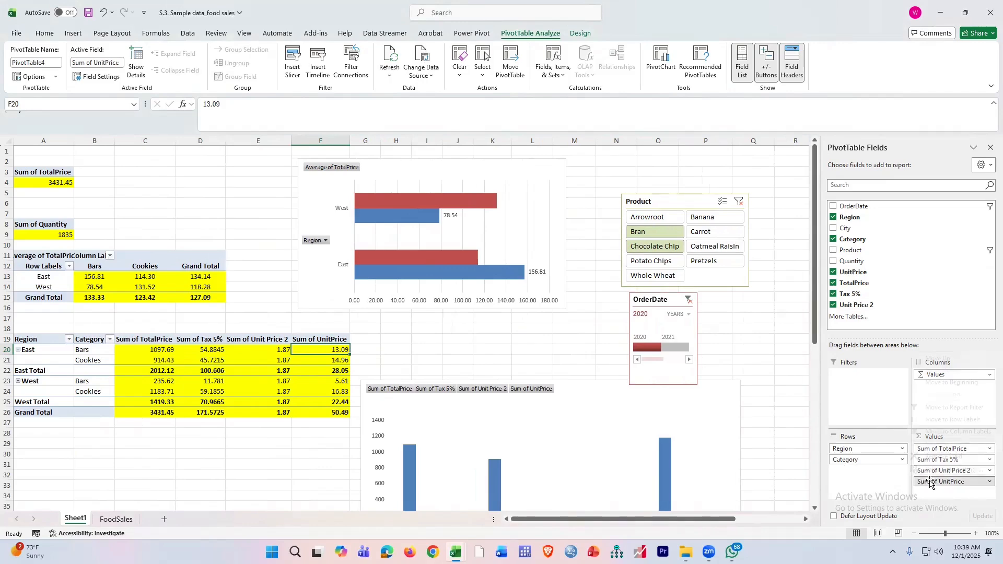
click(931, 482)
click(938, 477)
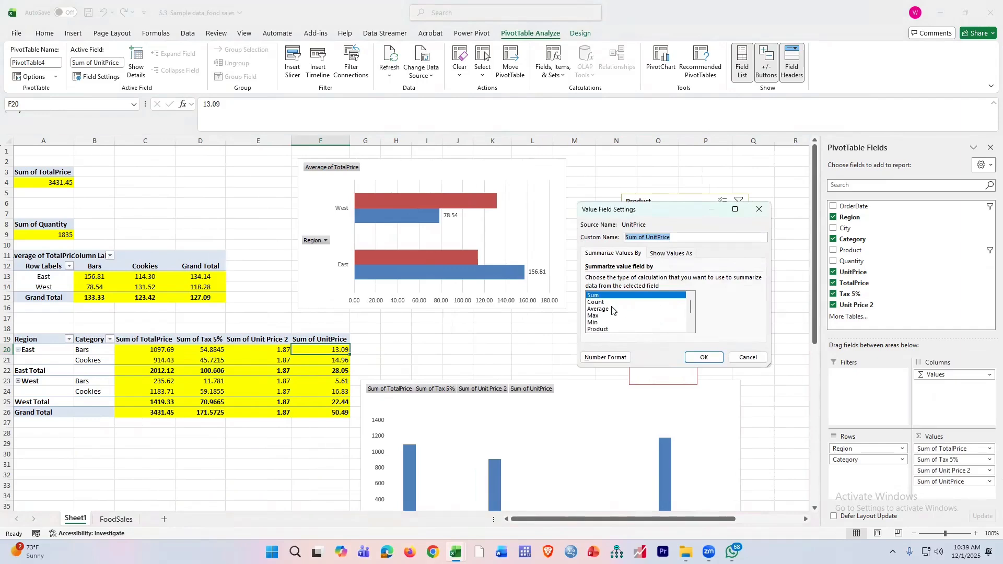
click(609, 308)
click(703, 357)
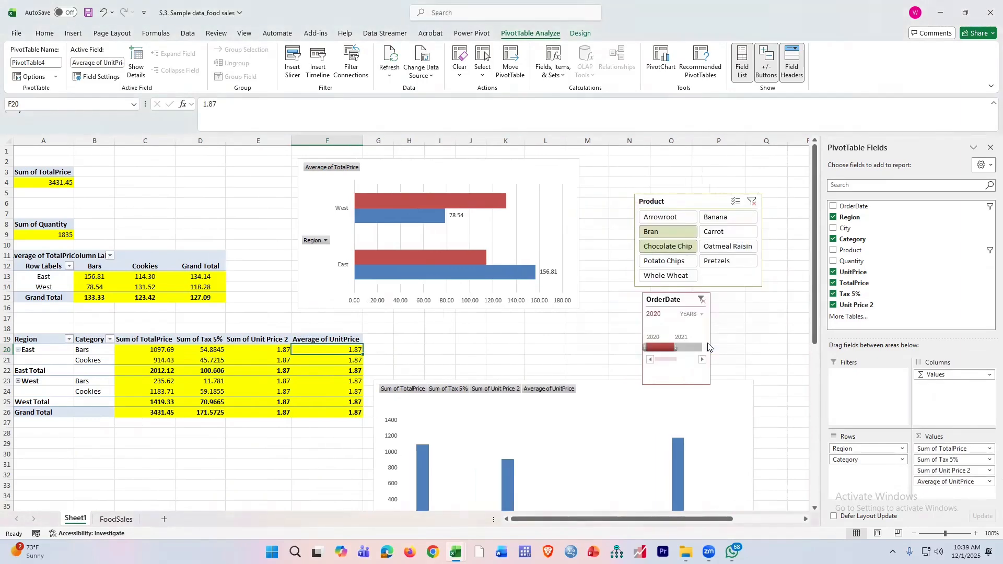
Step: Compare the Sum of Unit Price 2 values with the Average of UnitPrice values in the East rows
click(258, 370)
click(320, 347)
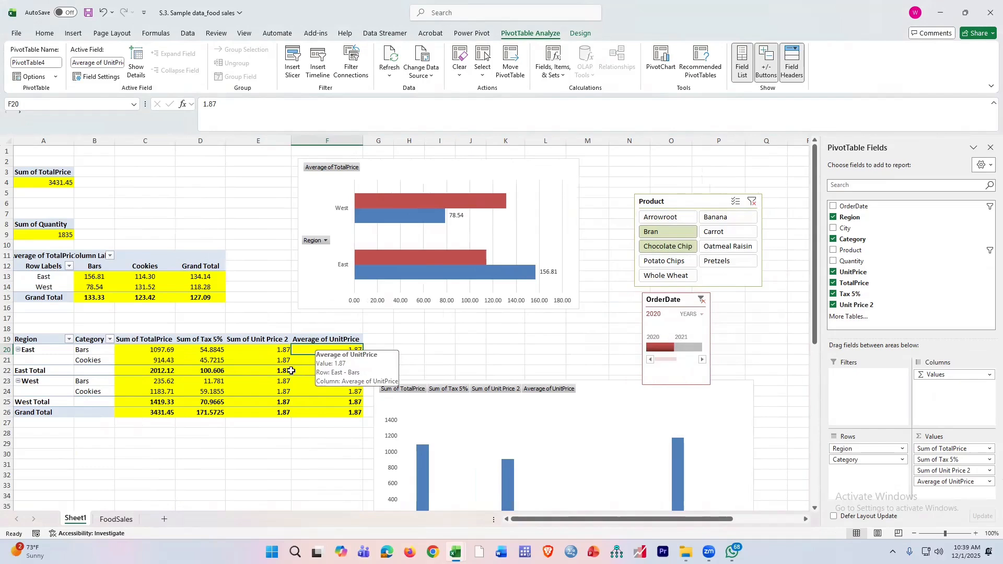
click(253, 352)
click(342, 370)
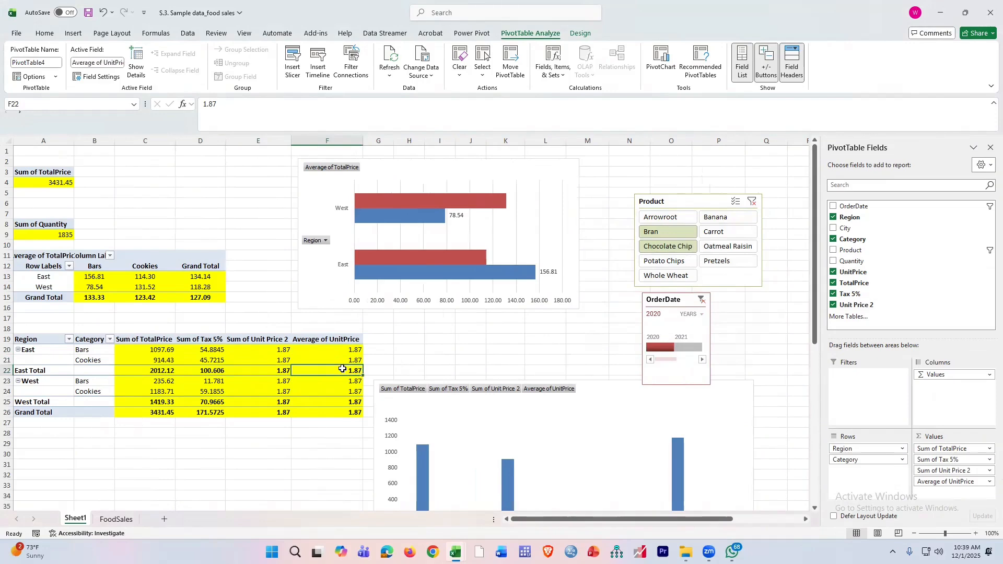
click(322, 353)
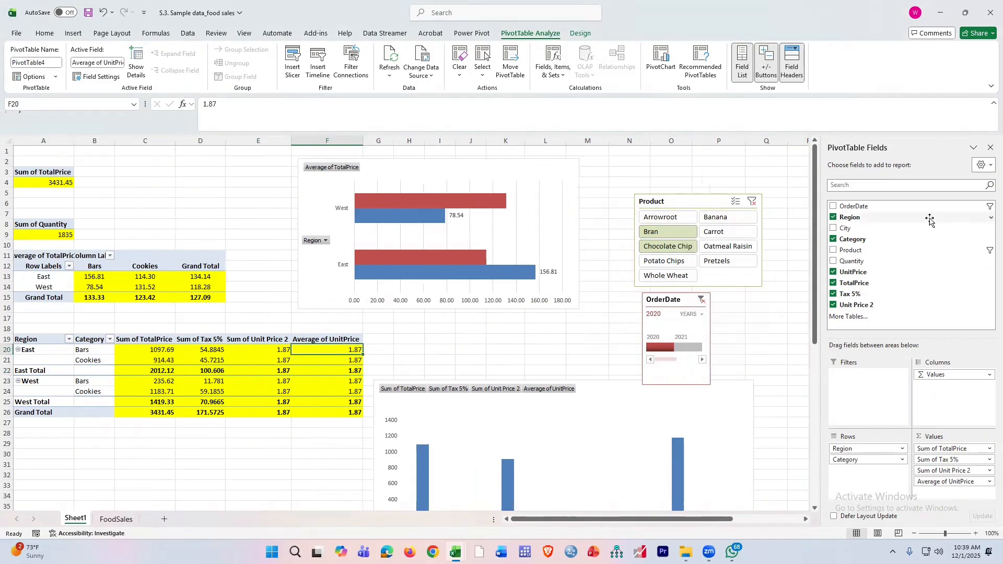